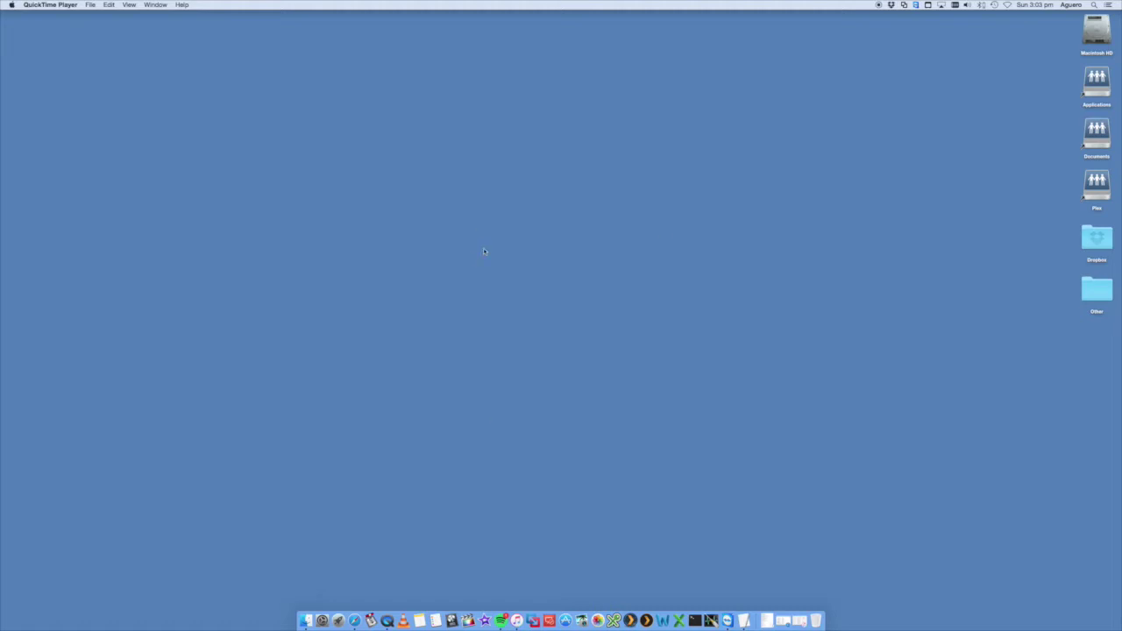
# Open the Avid Mbox Mini control panel, close System Preferences, and check its available sample rates
pyautogui.click(322, 619)
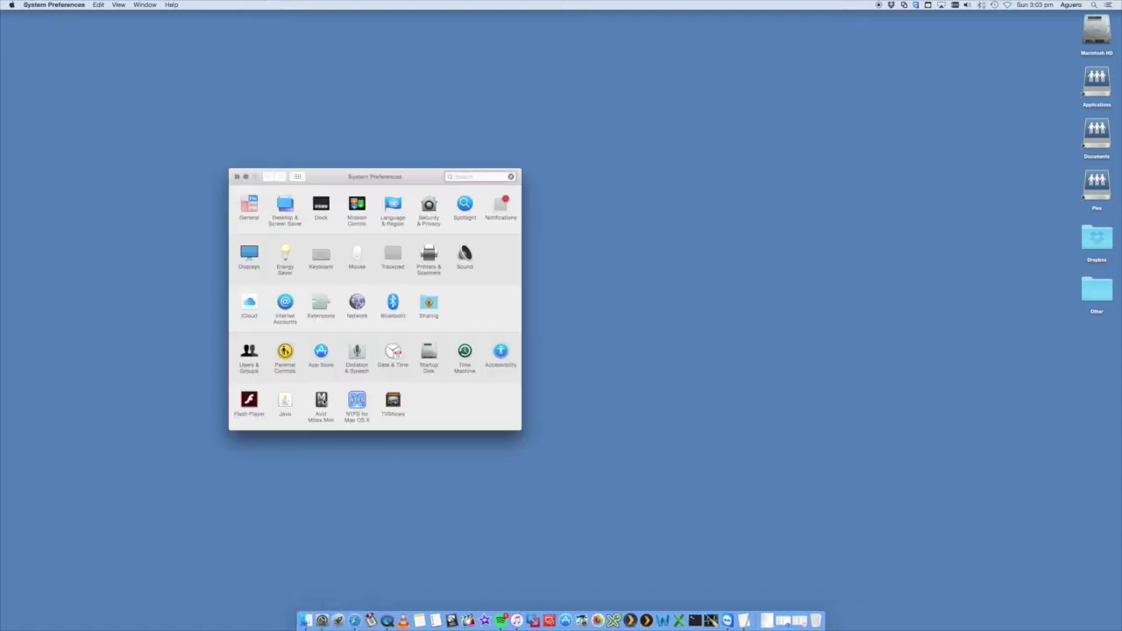
pyautogui.click(321, 399)
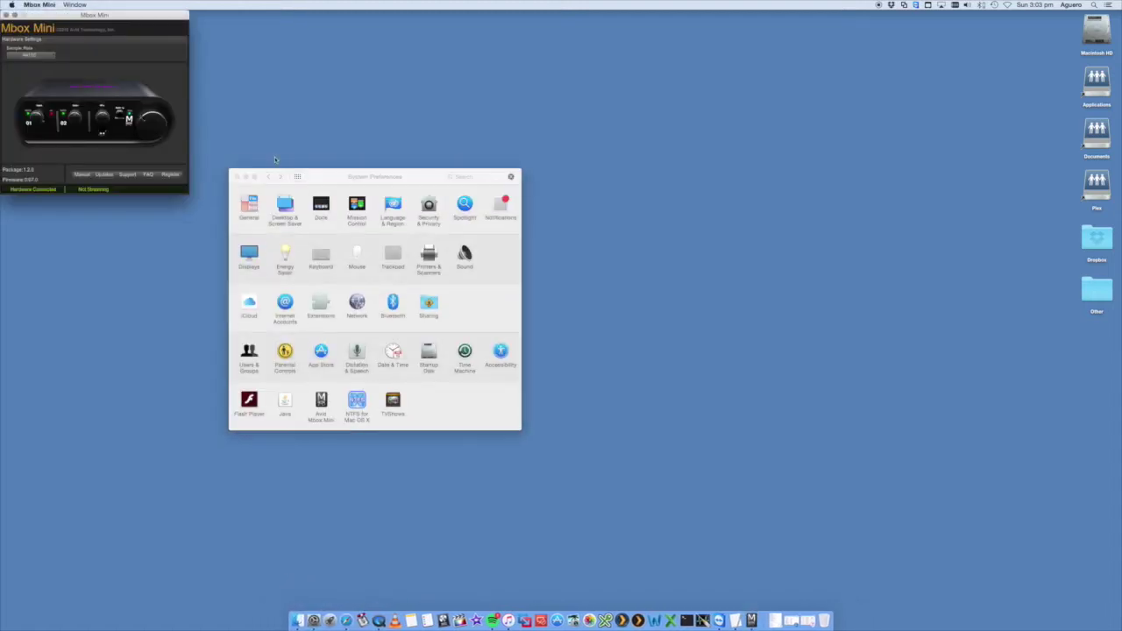
pyautogui.click(236, 177)
pyautogui.moveTo(95, 95); pyautogui.dragTo(505, 267)
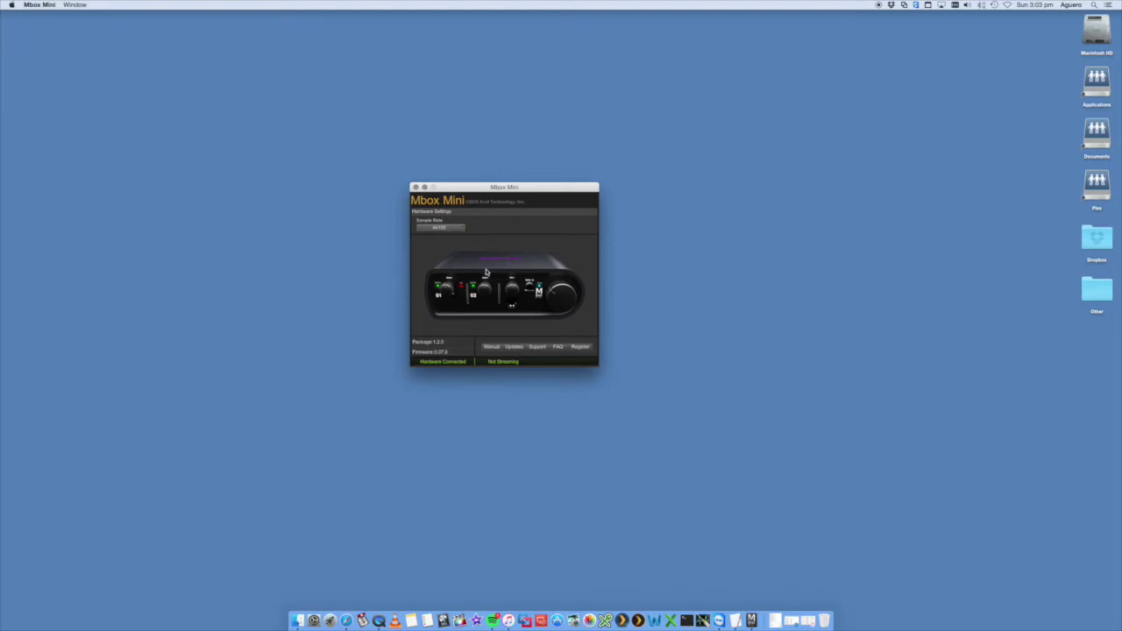
pyautogui.click(449, 228)
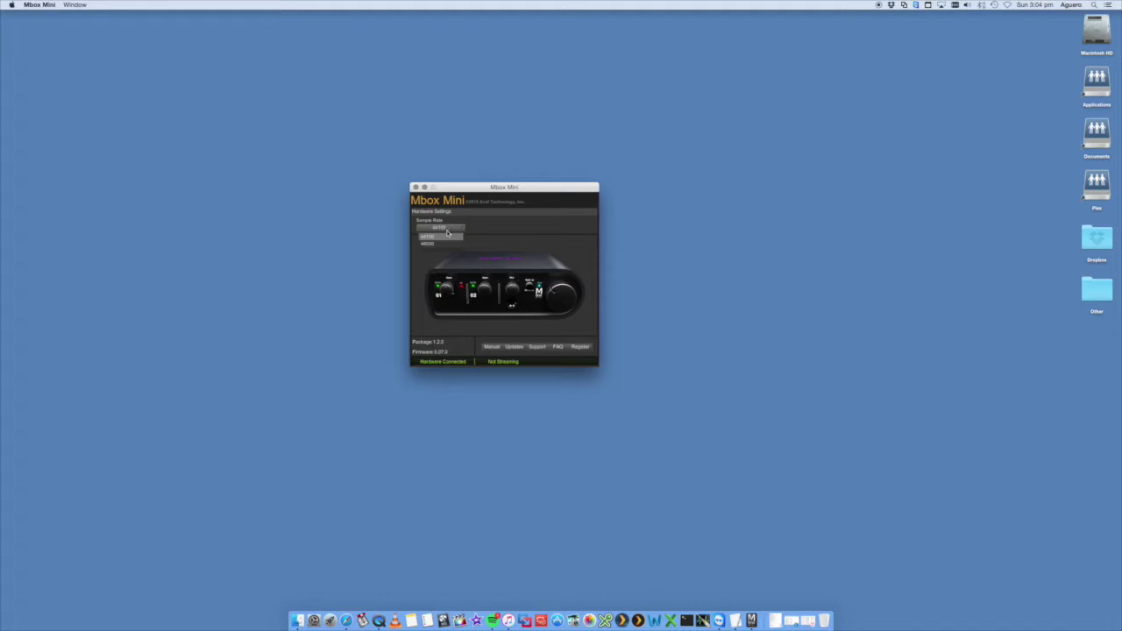
pyautogui.click(512, 253)
pyautogui.moveTo(478, 192); pyautogui.dragTo(482, 182)
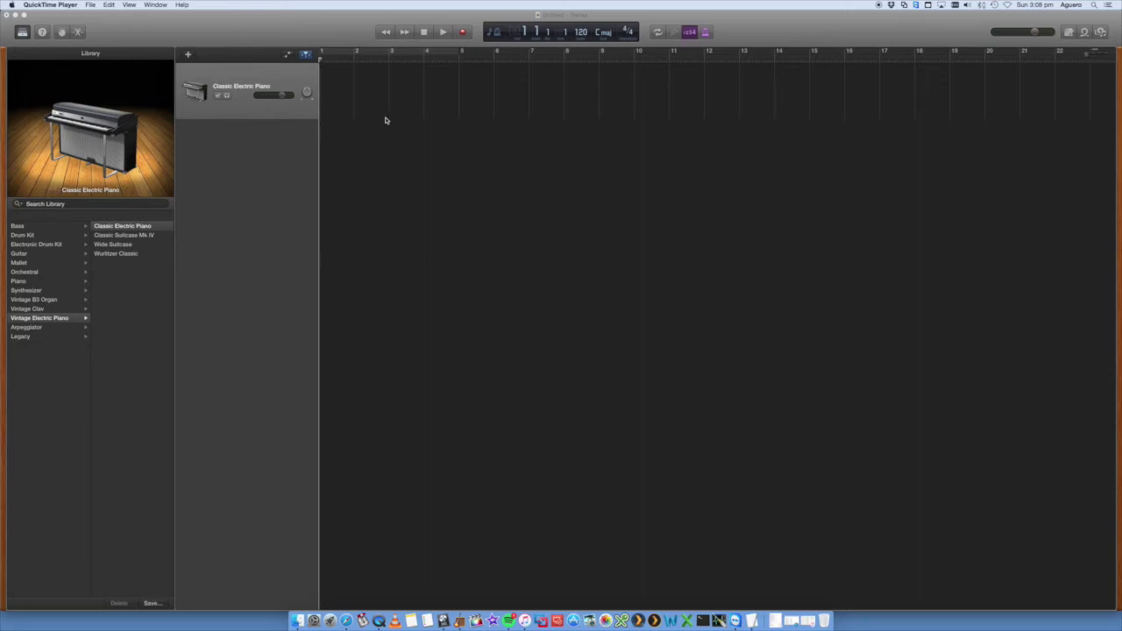
# Open GarageBand's Audio/MIDI preferences and review the Output Device and Input Device lists
pyautogui.click(131, 38)
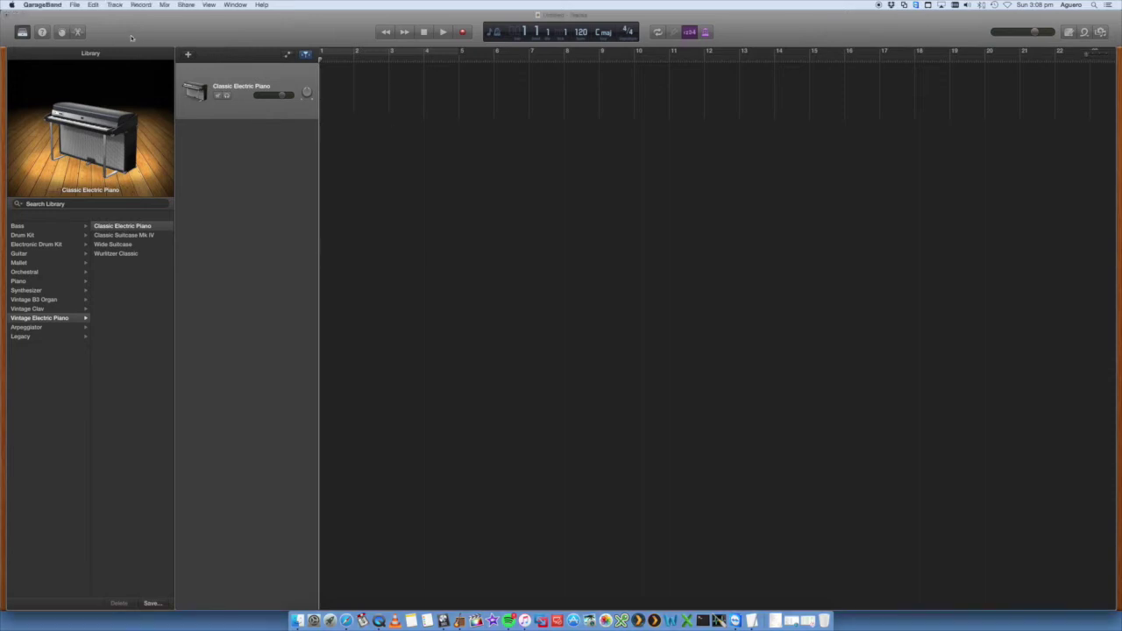
pyautogui.click(53, 6)
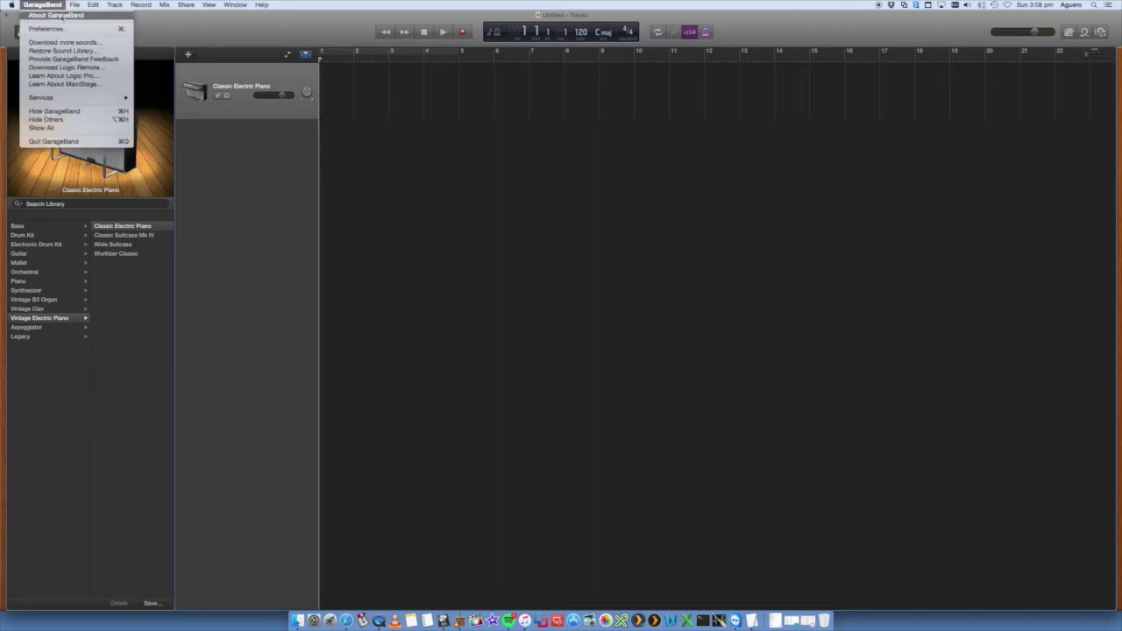
pyautogui.click(58, 33)
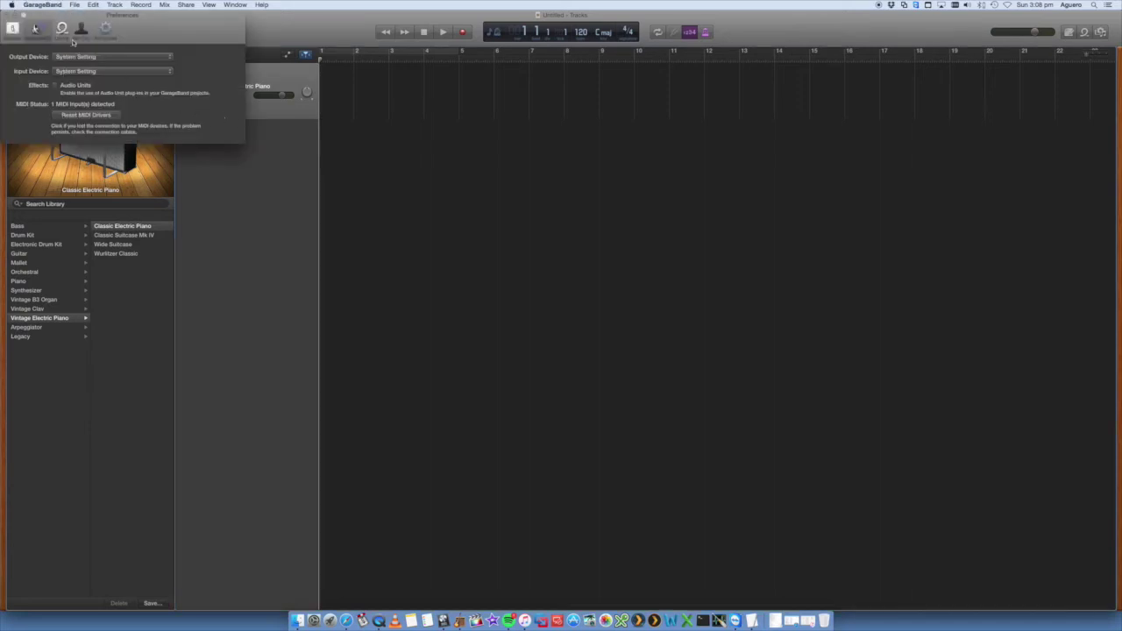
pyautogui.moveTo(70, 42); pyautogui.dragTo(112, 72)
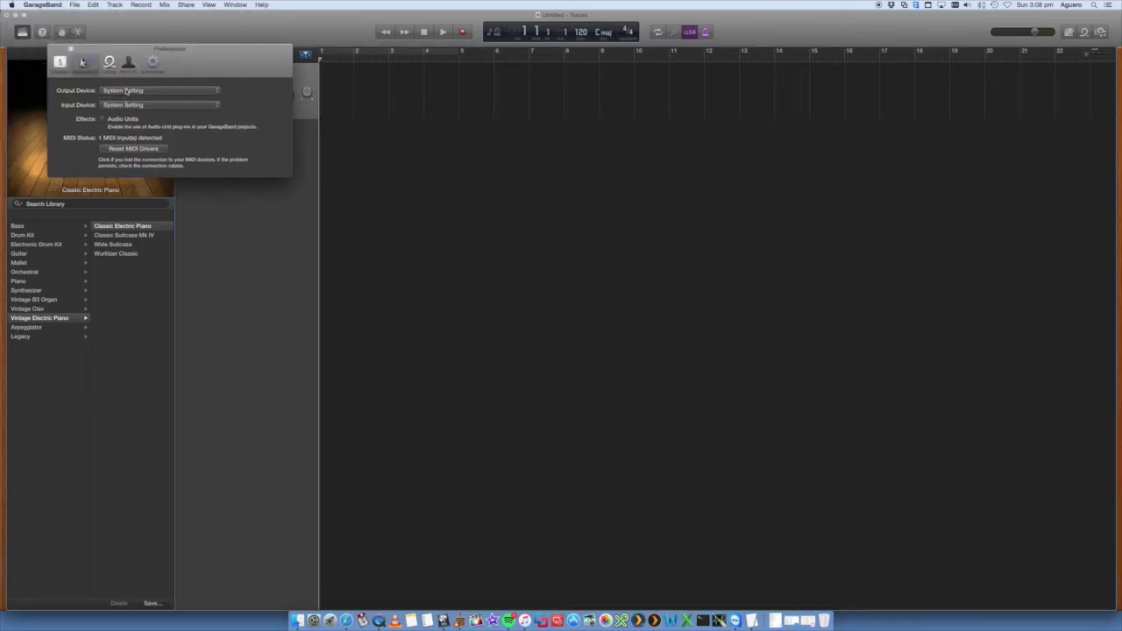
pyautogui.click(128, 90)
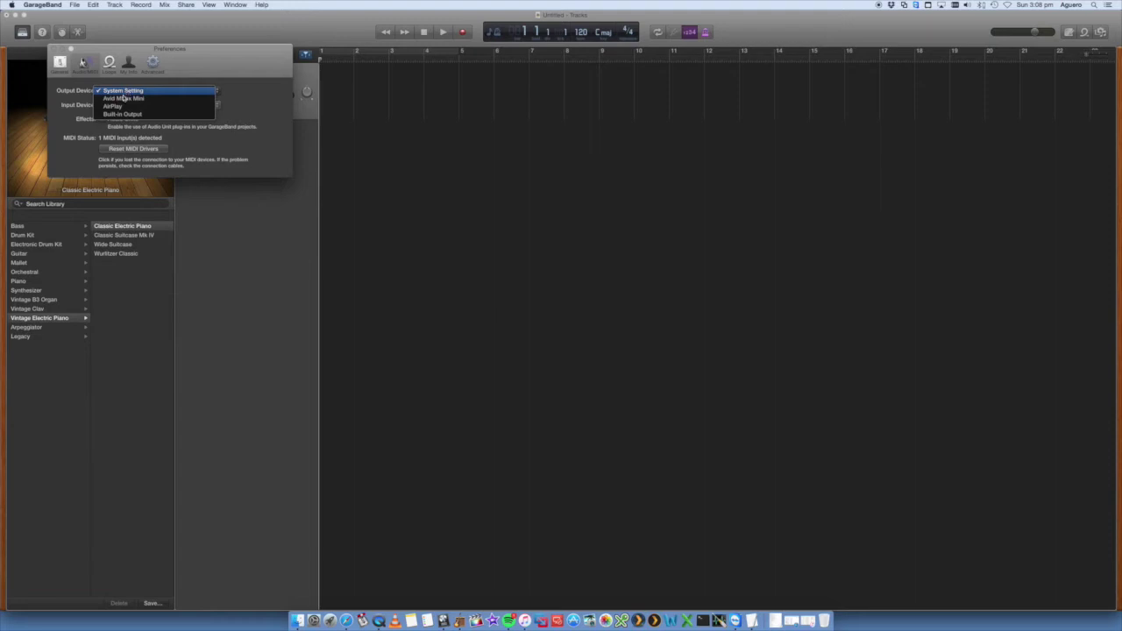
pyautogui.click(230, 127)
pyautogui.click(160, 105)
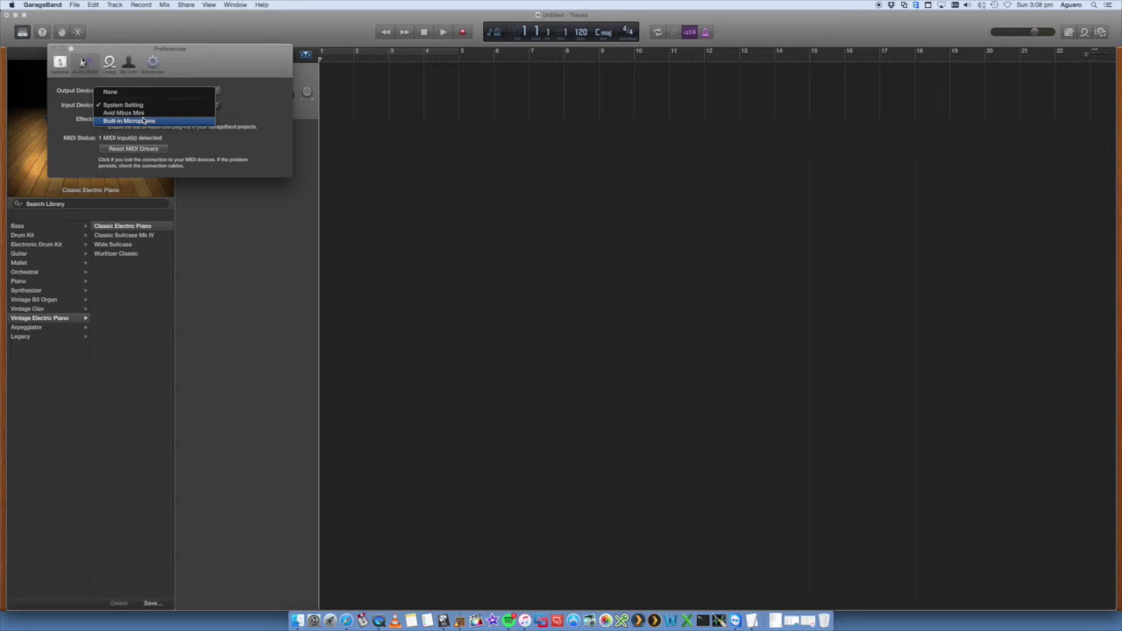
# Set GarageBand's output device to Built-in Output and its input device to Avid Mbox Mini
pyautogui.click(180, 84)
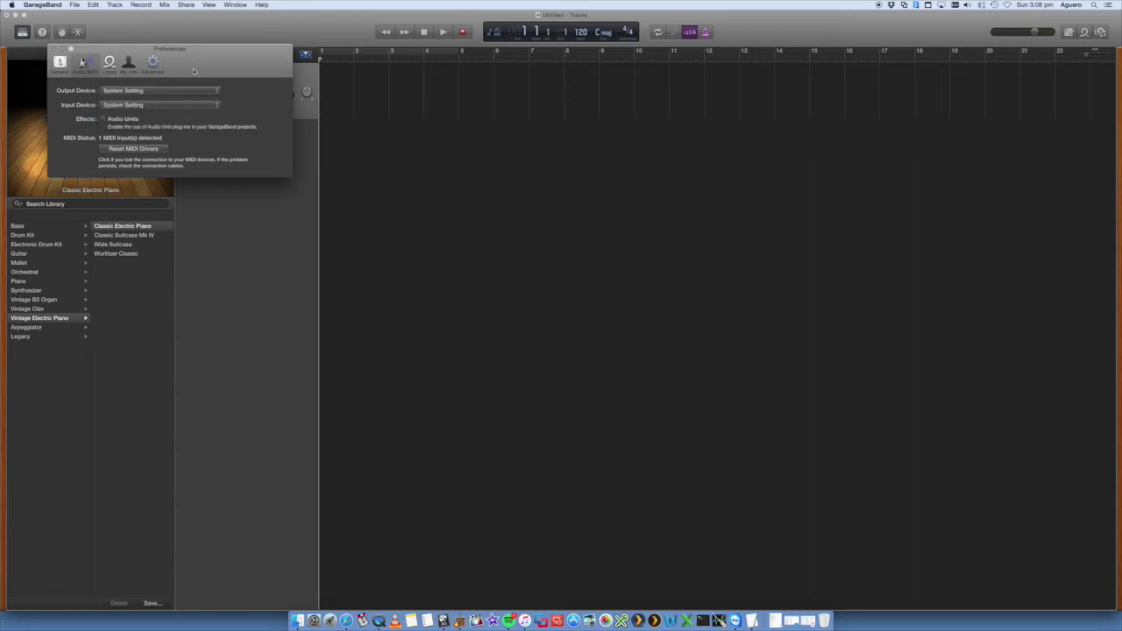
pyautogui.click(129, 91)
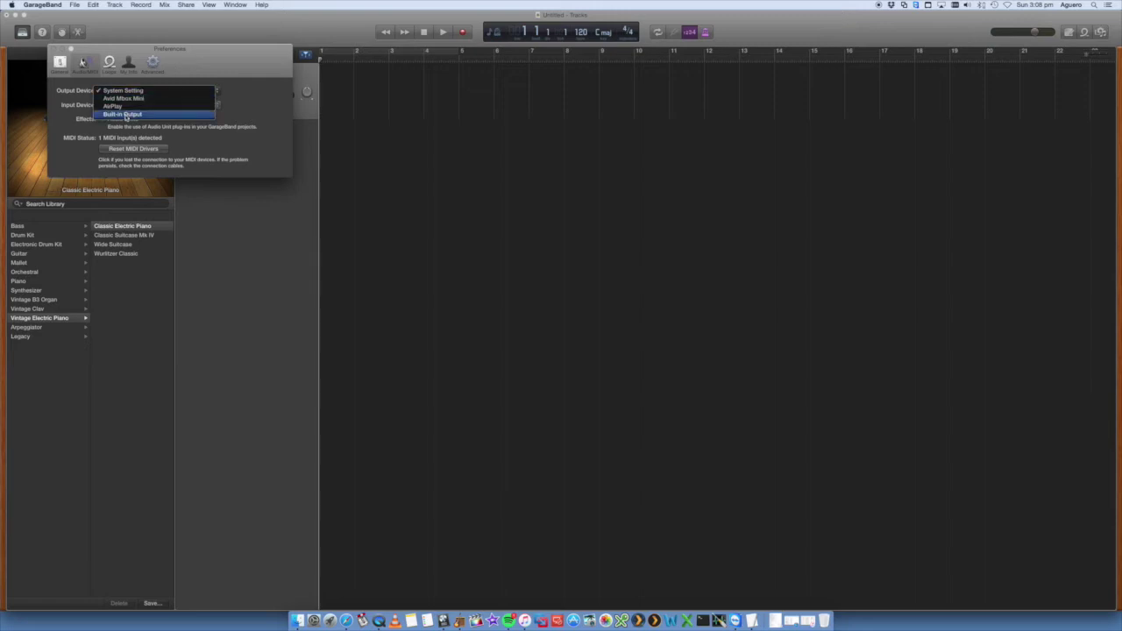
pyautogui.click(185, 70)
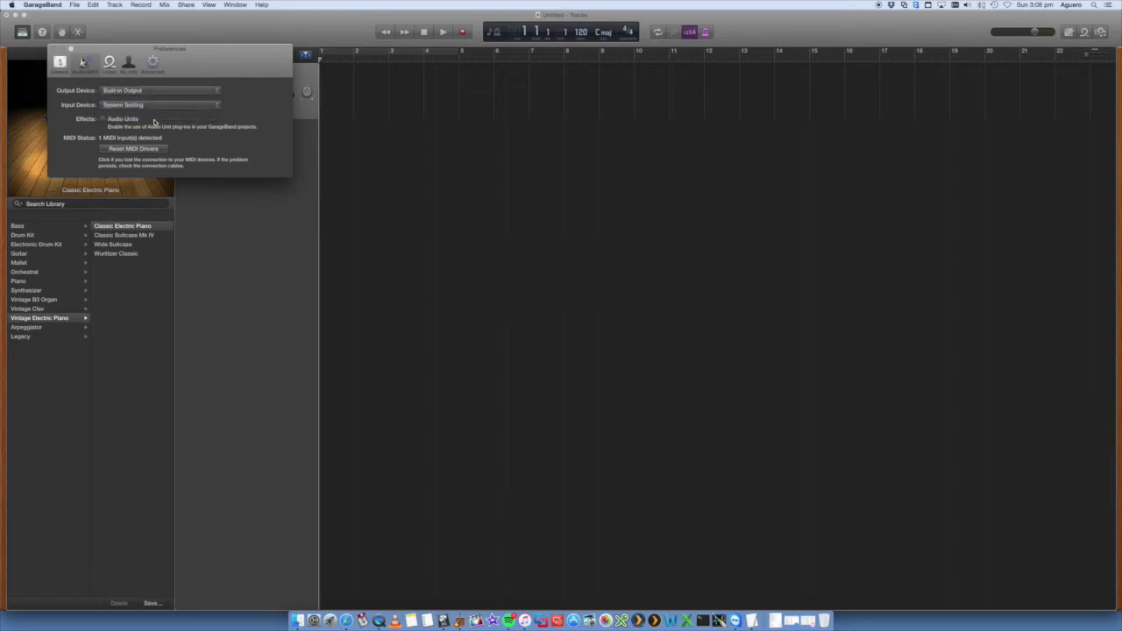
pyautogui.click(143, 107)
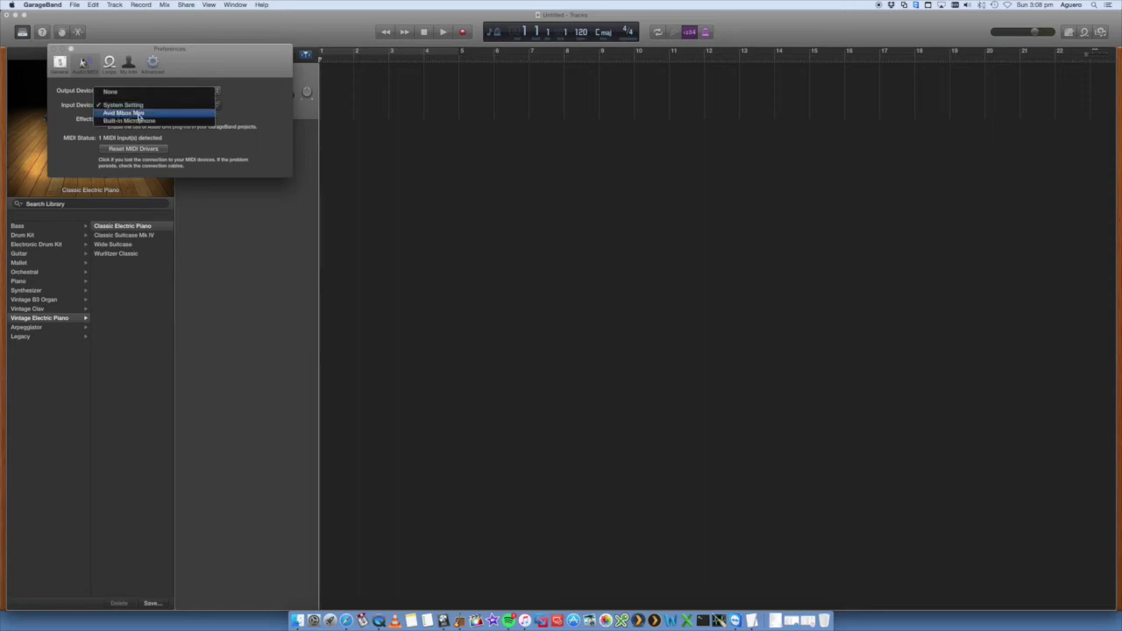
pyautogui.click(137, 117)
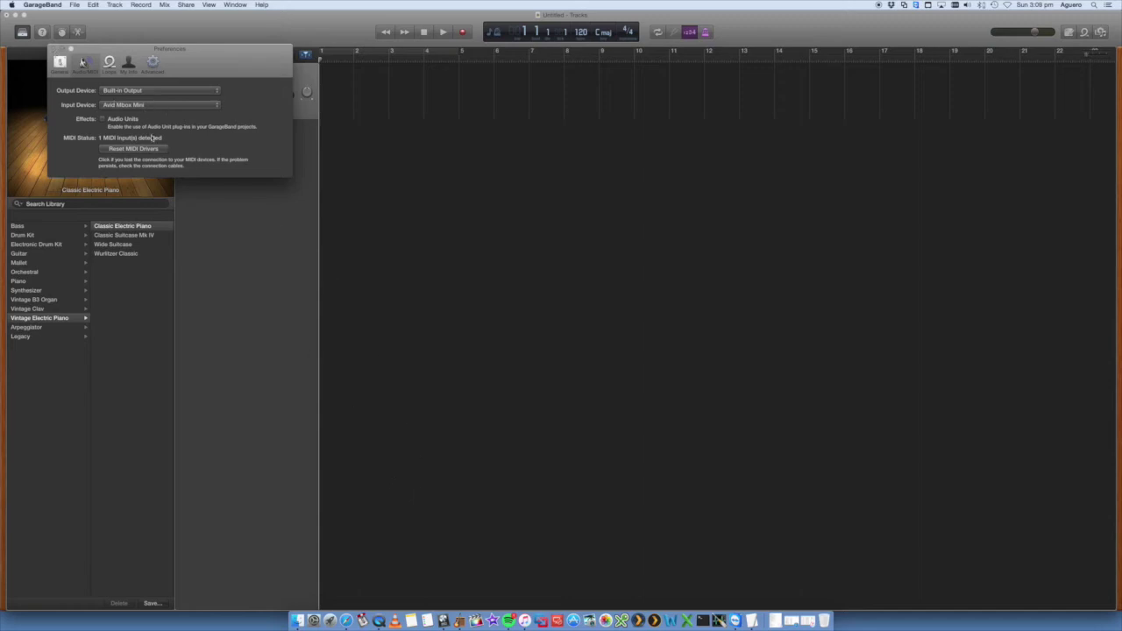
pyautogui.click(441, 614)
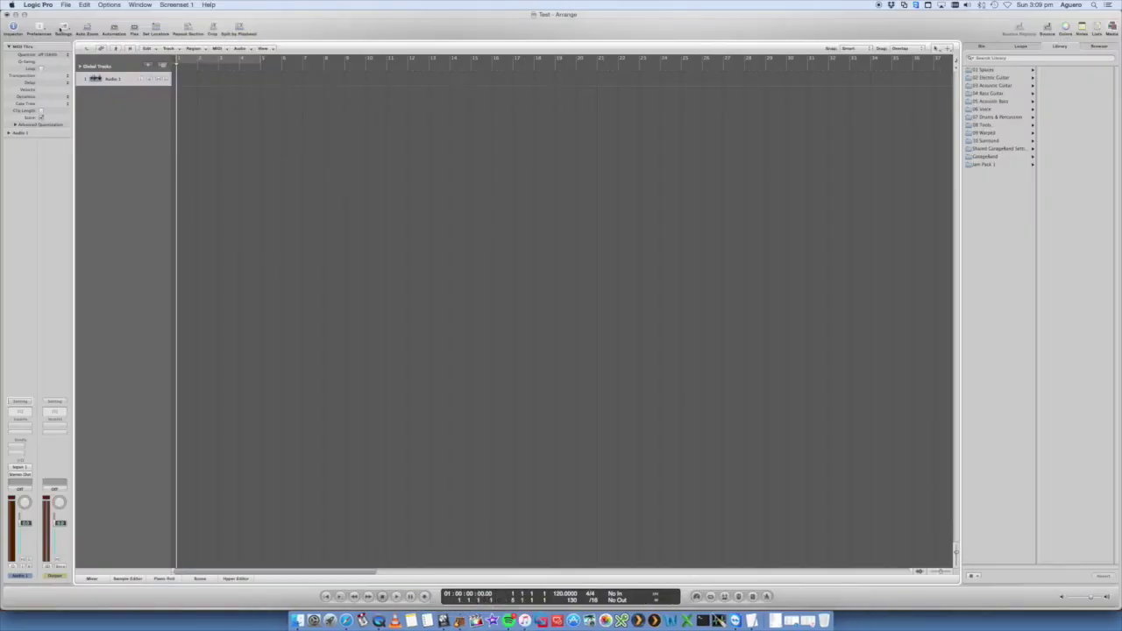
# Open Logic Pro's Audio preferences and move the window to the screen centre
pyautogui.click(44, 32)
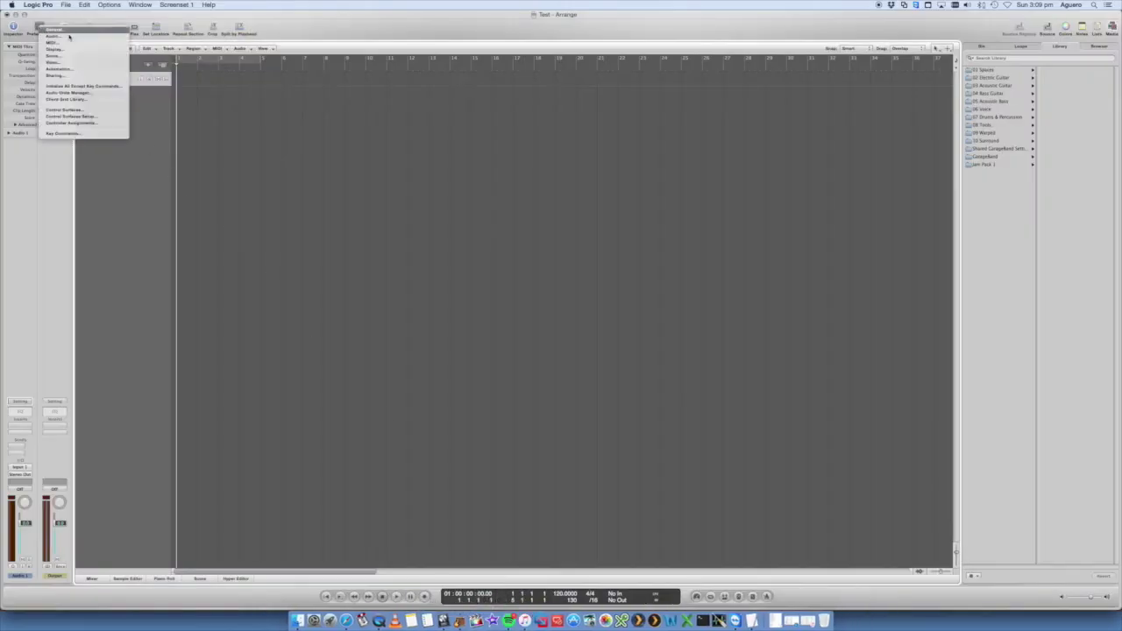
pyautogui.click(62, 37)
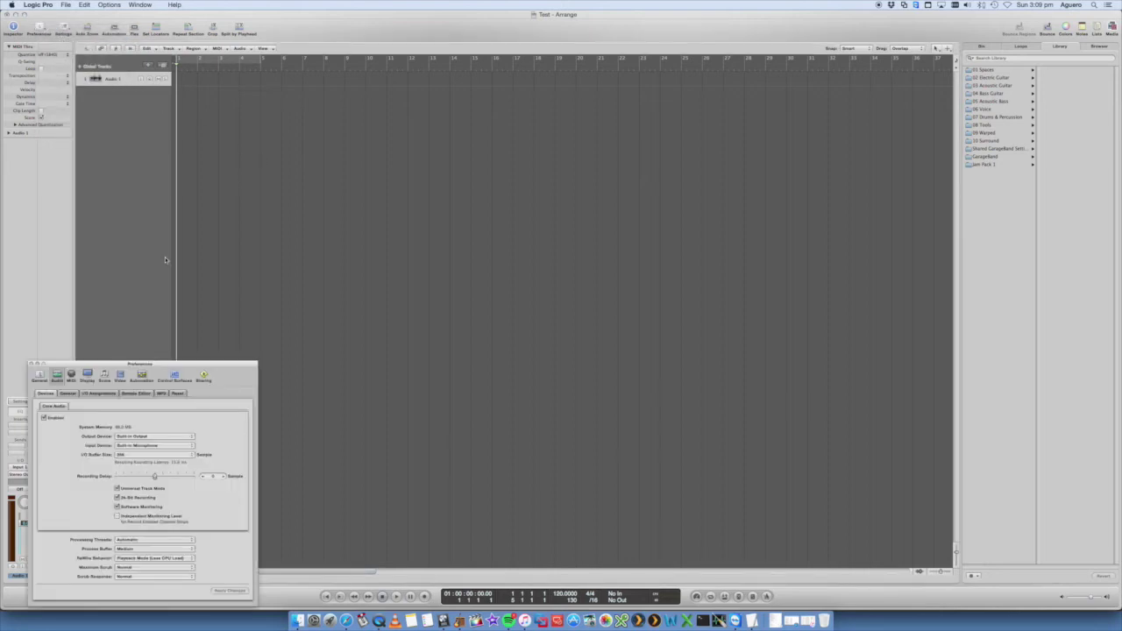
pyautogui.moveTo(145, 362); pyautogui.dragTo(424, 139)
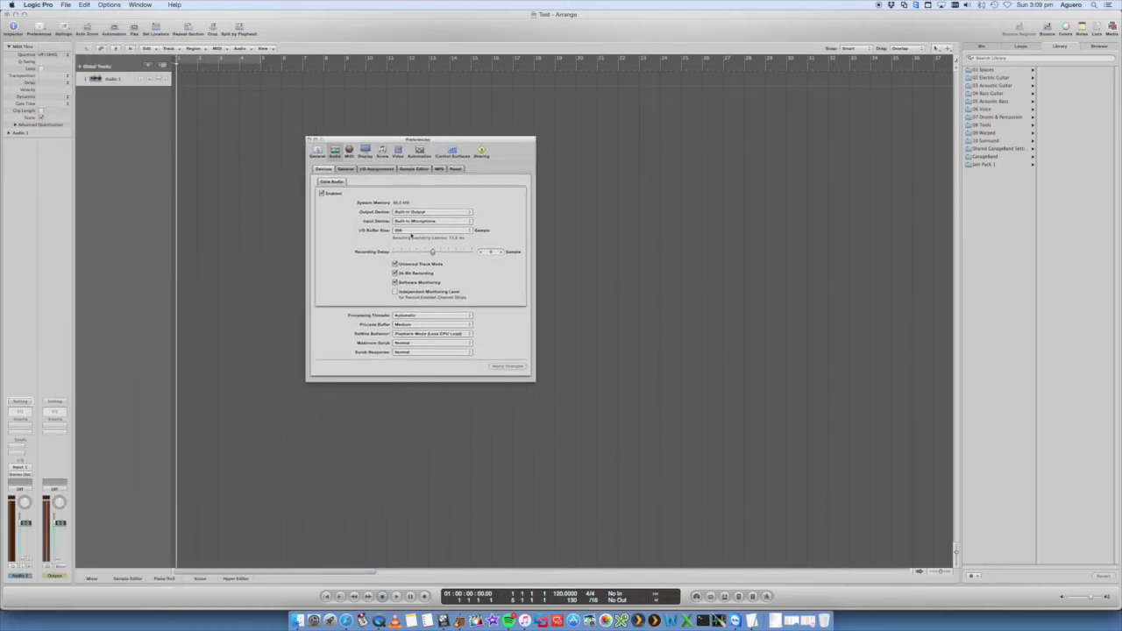
# Set Logic's input and output devices to Avid Mbox Mini, apply the changes, and close preferences
pyautogui.click(413, 212)
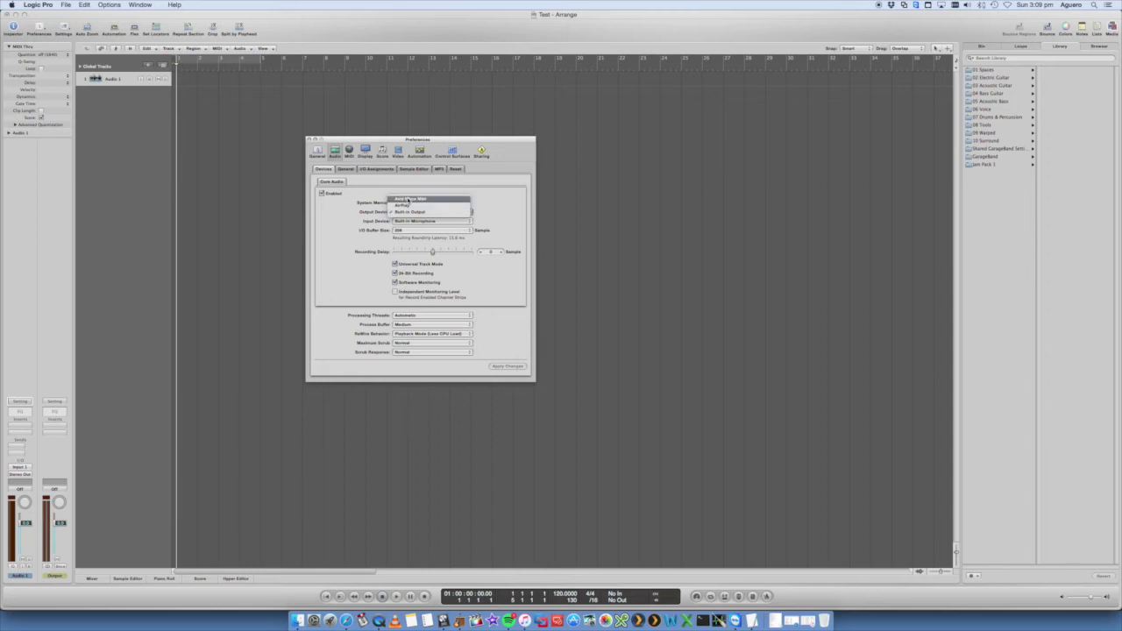
pyautogui.click(417, 200)
pyautogui.click(417, 220)
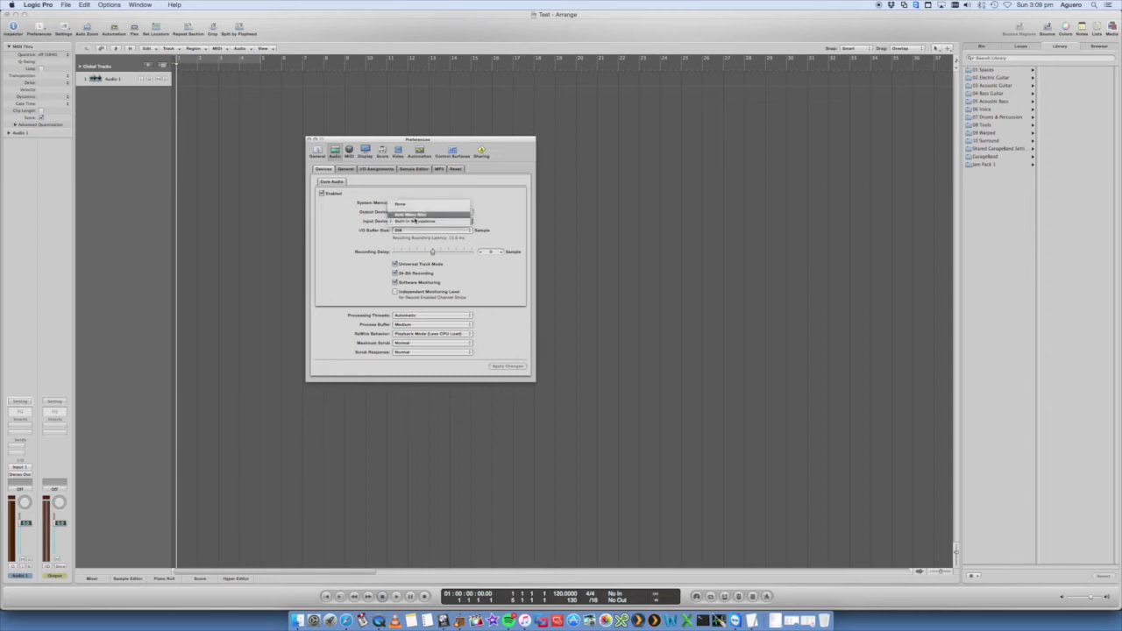
pyautogui.click(417, 215)
pyautogui.click(412, 212)
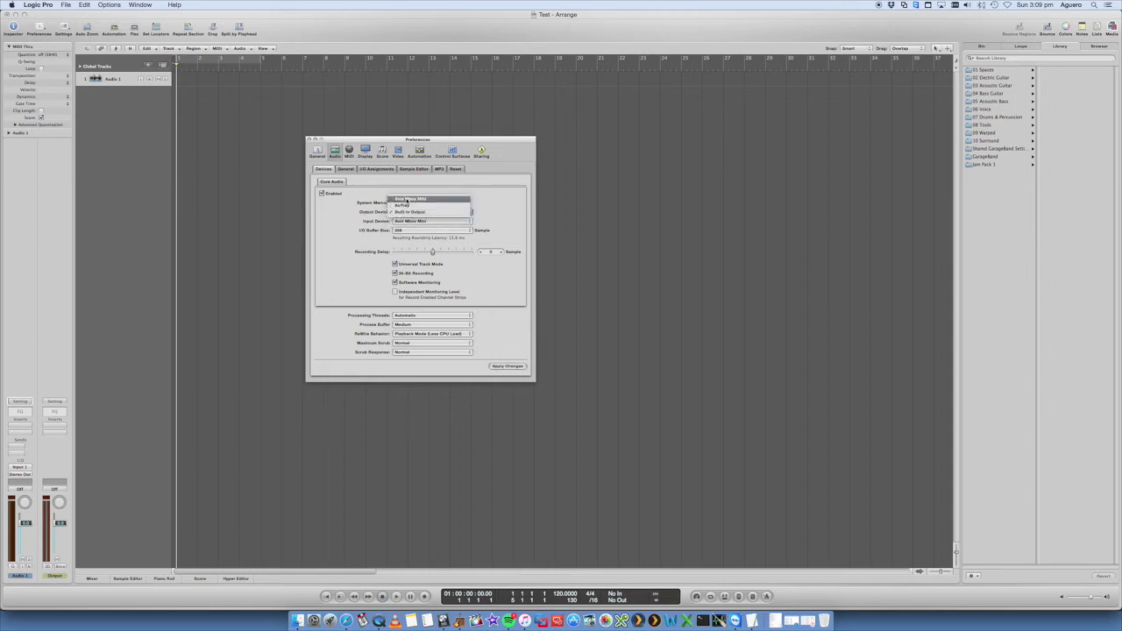
pyautogui.click(413, 204)
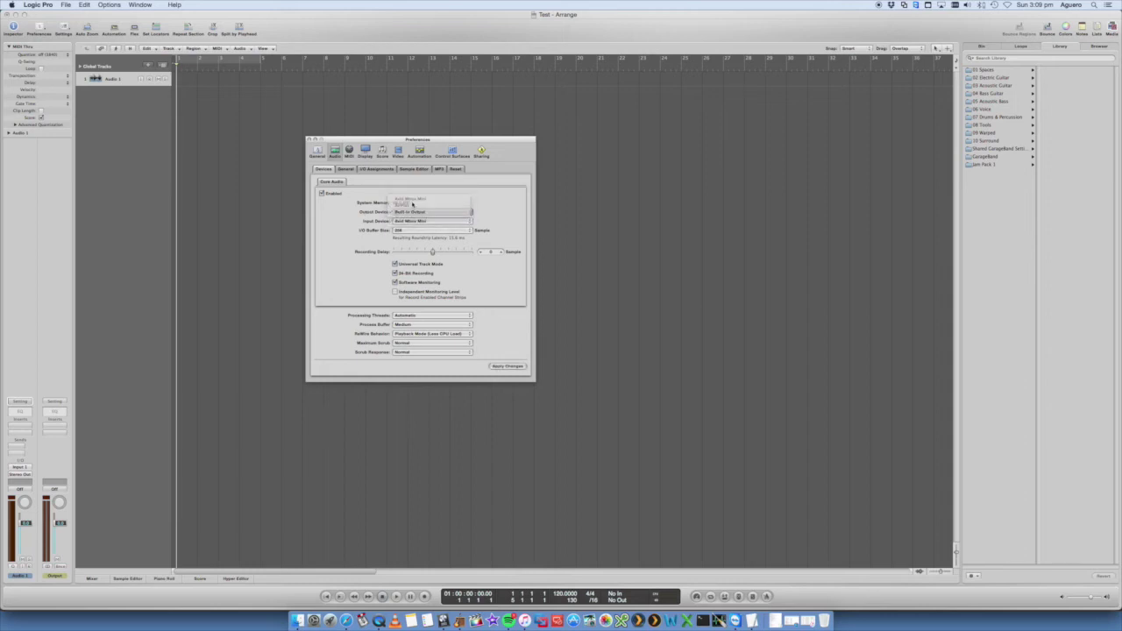
pyautogui.click(511, 367)
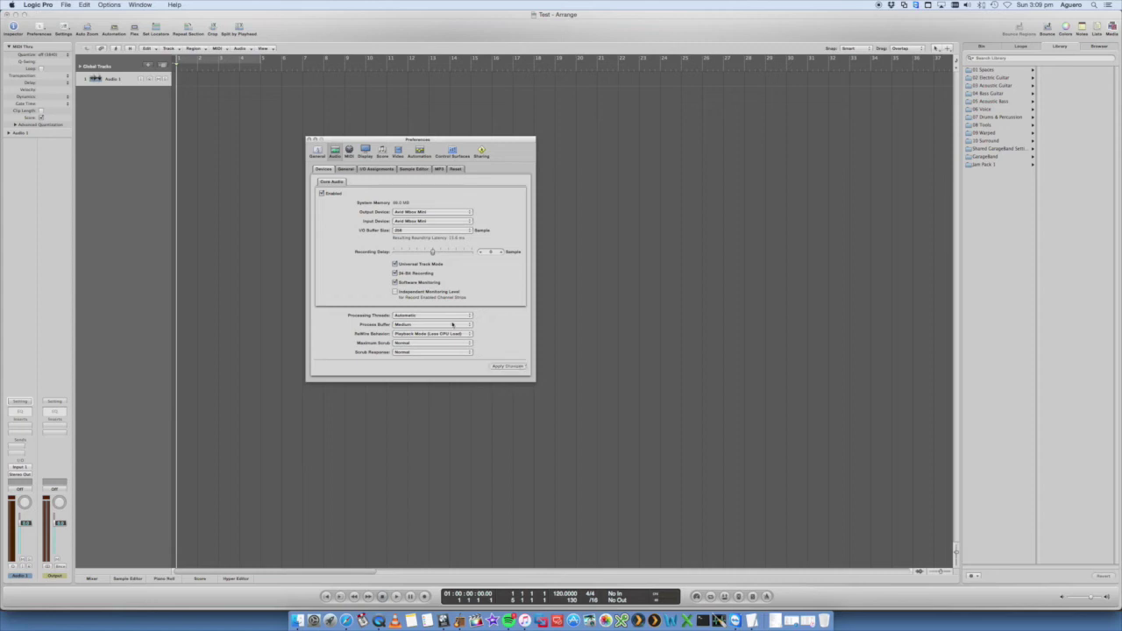
pyautogui.click(309, 140)
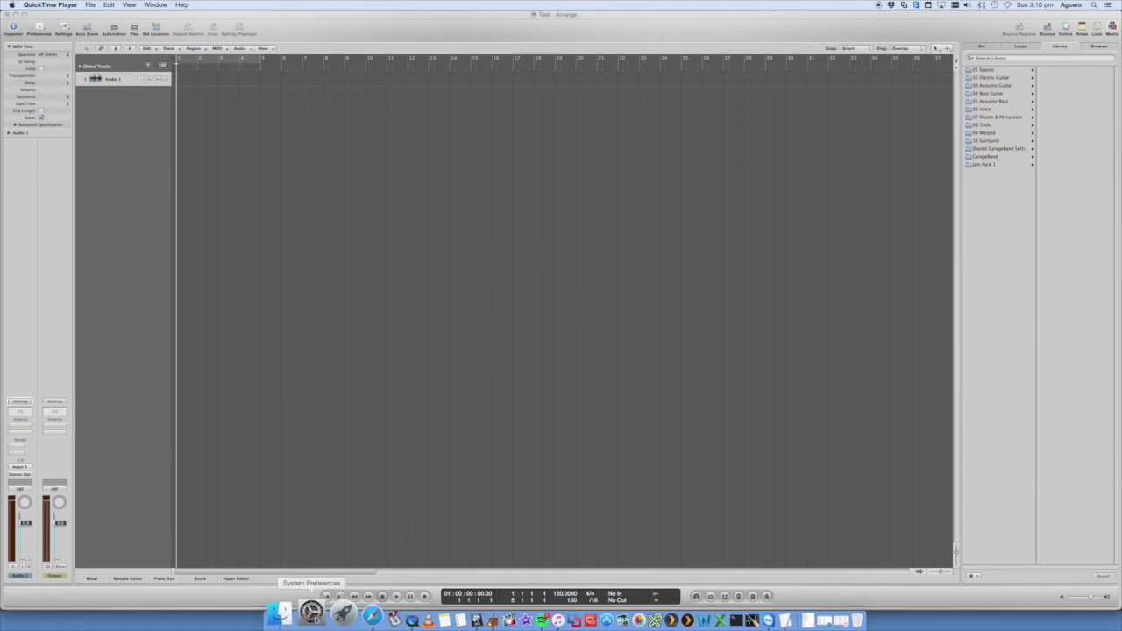
# Open the Sound pane, check the input devices, then review the output list including Avid Mbox Mini
pyautogui.click(313, 620)
pyautogui.click(465, 256)
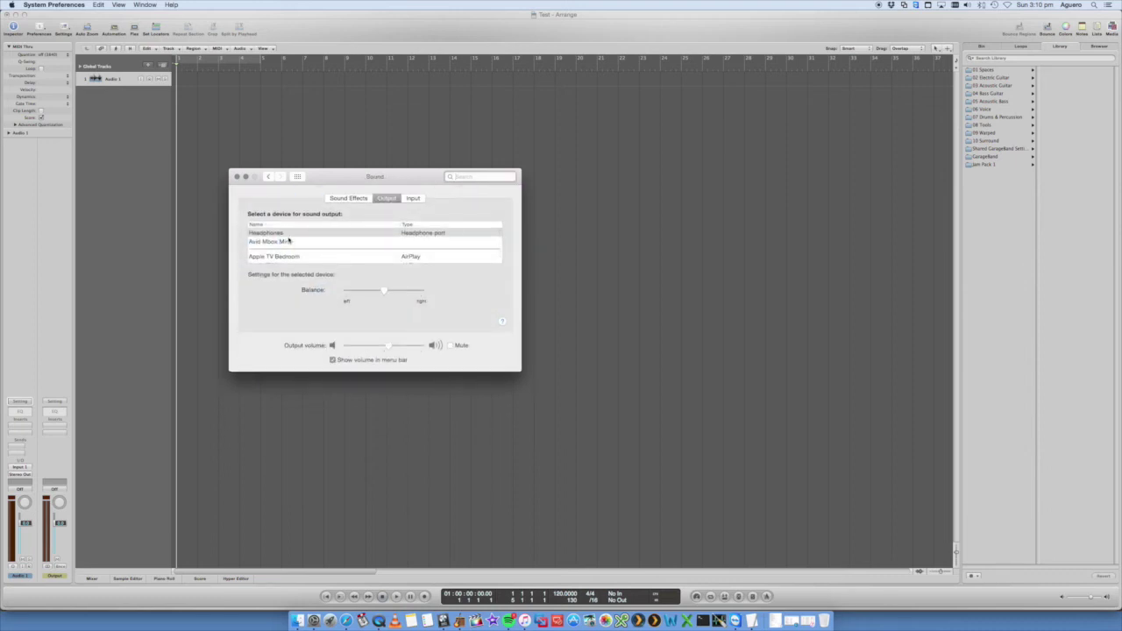
pyautogui.click(414, 199)
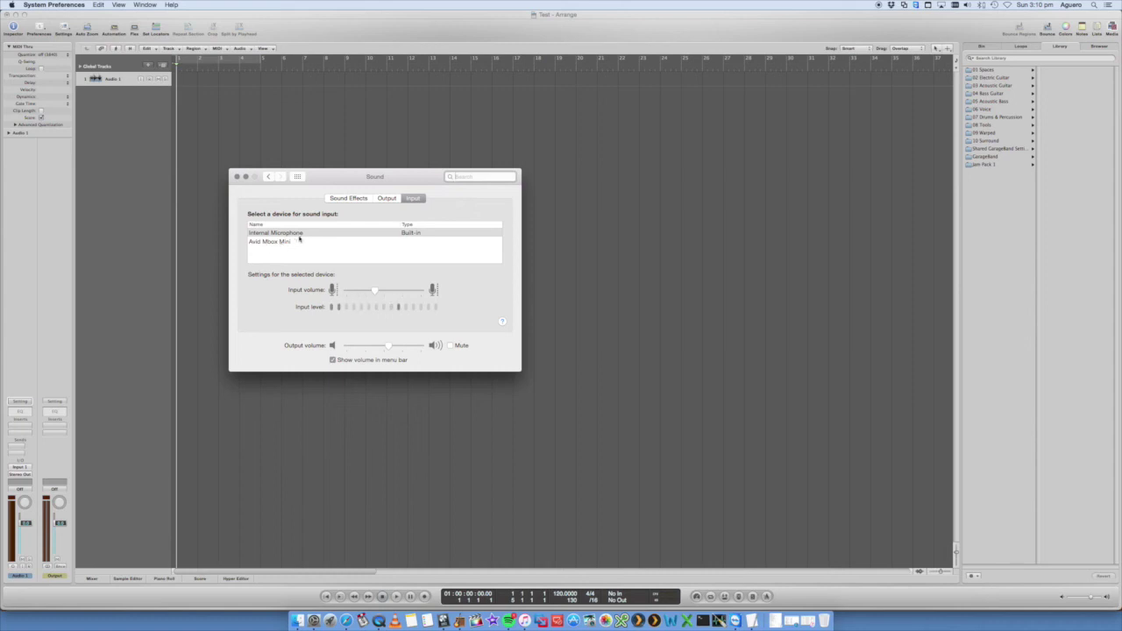
pyautogui.click(386, 198)
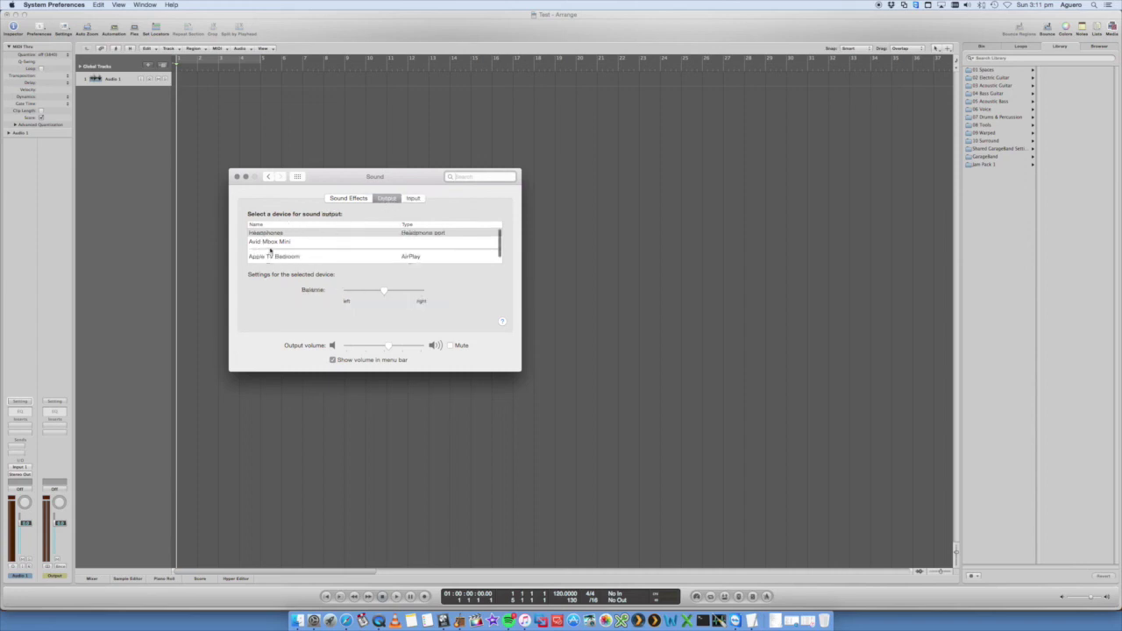
pyautogui.scroll(-2, 333, 253)
pyautogui.scroll(2, 298, 253)
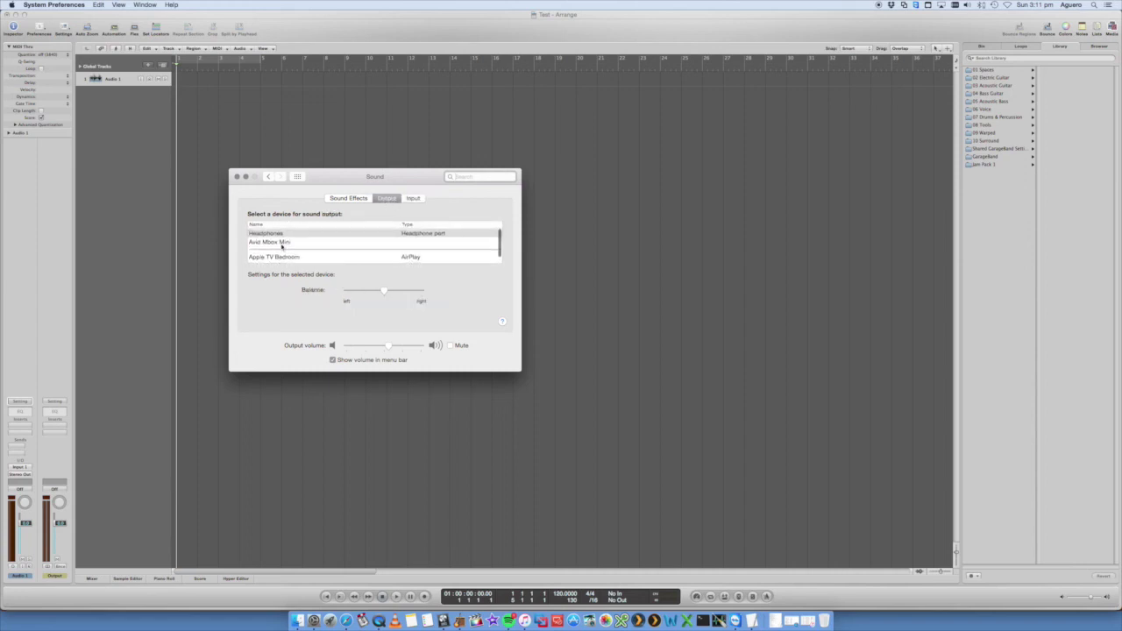